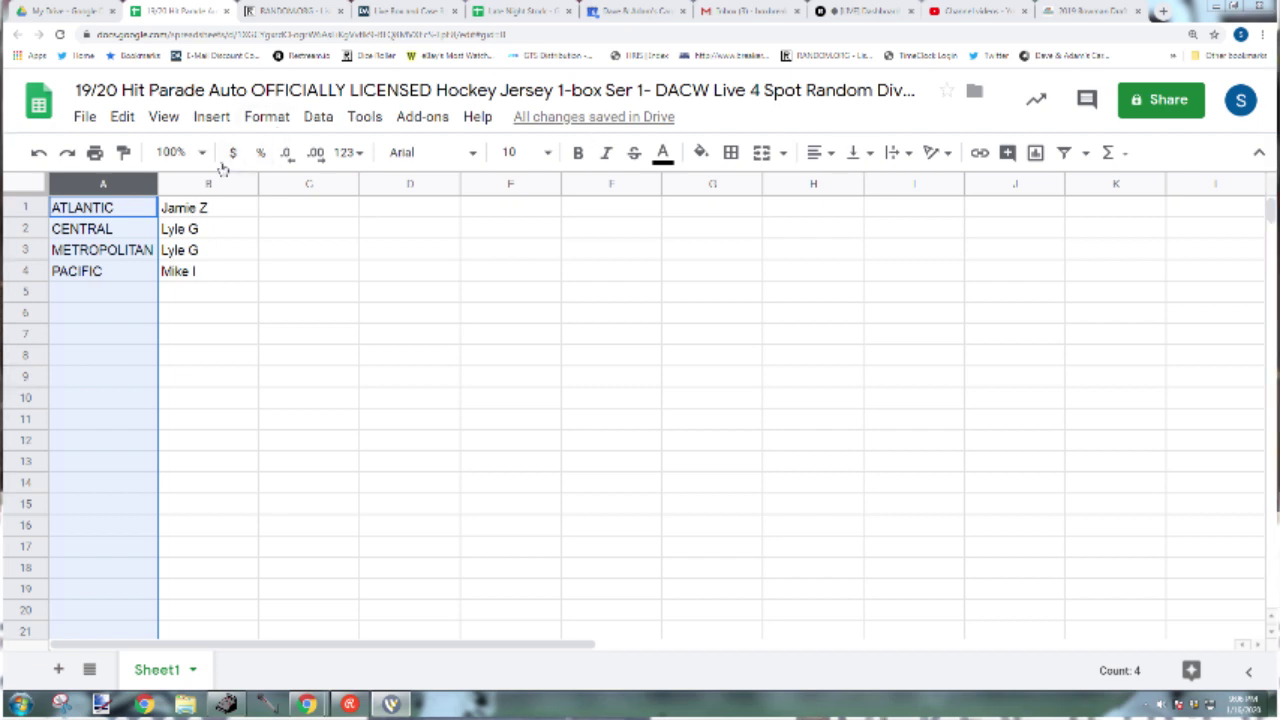
Step: Copy the four division names from column A
click(103, 207)
click(100, 184)
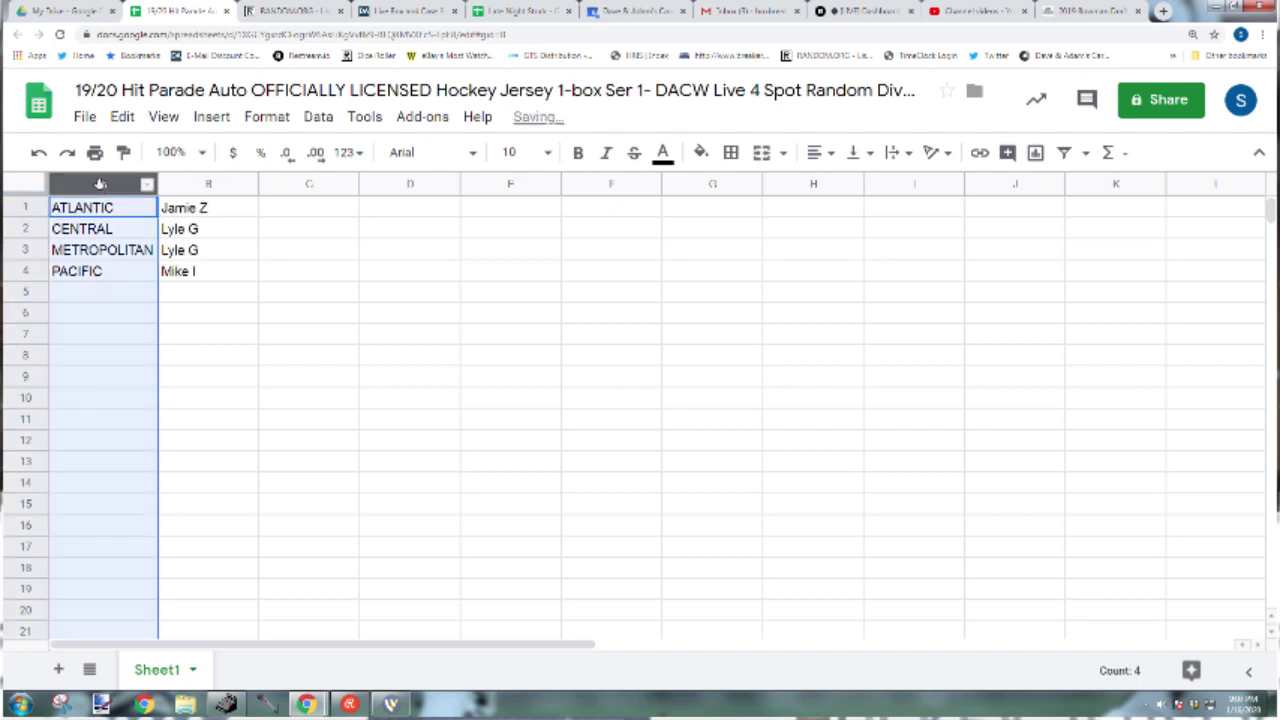
key(ctrl+c)
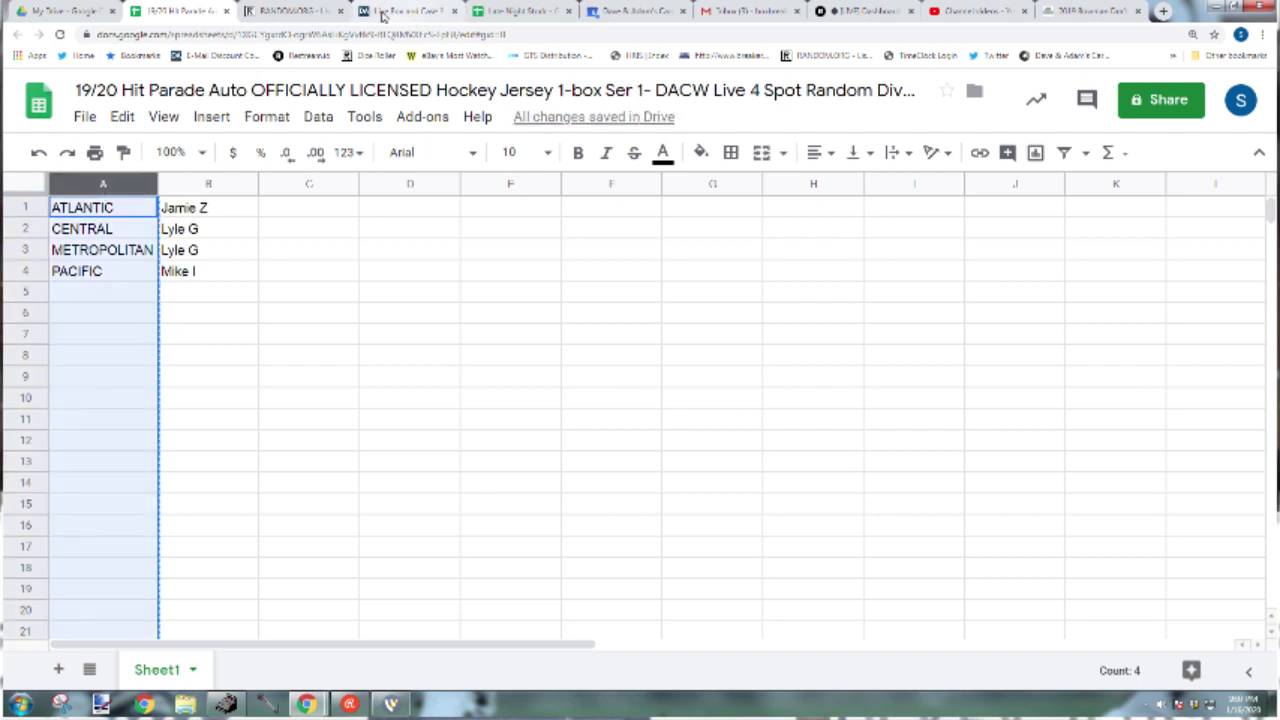
Step: On RANDOM.ORG, roll two dice, then open the List Randomizer
click(295, 12)
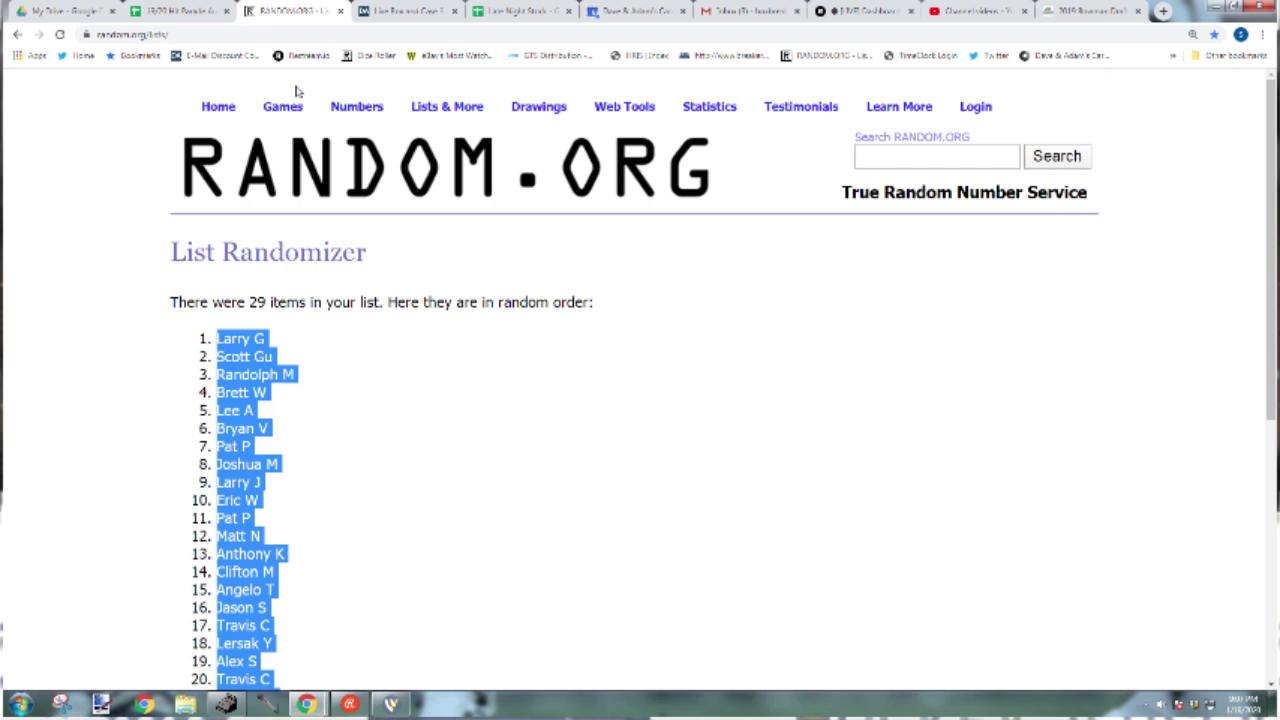
mouse_move(283, 108)
click(310, 205)
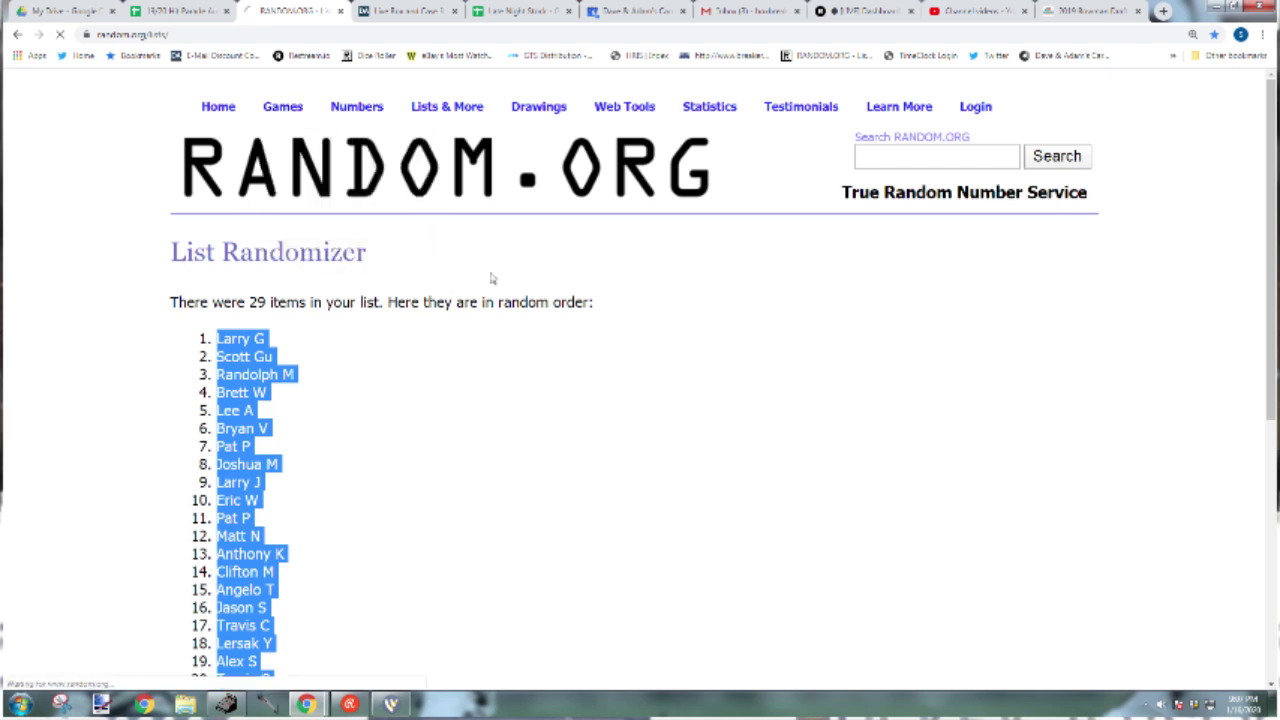
click(230, 410)
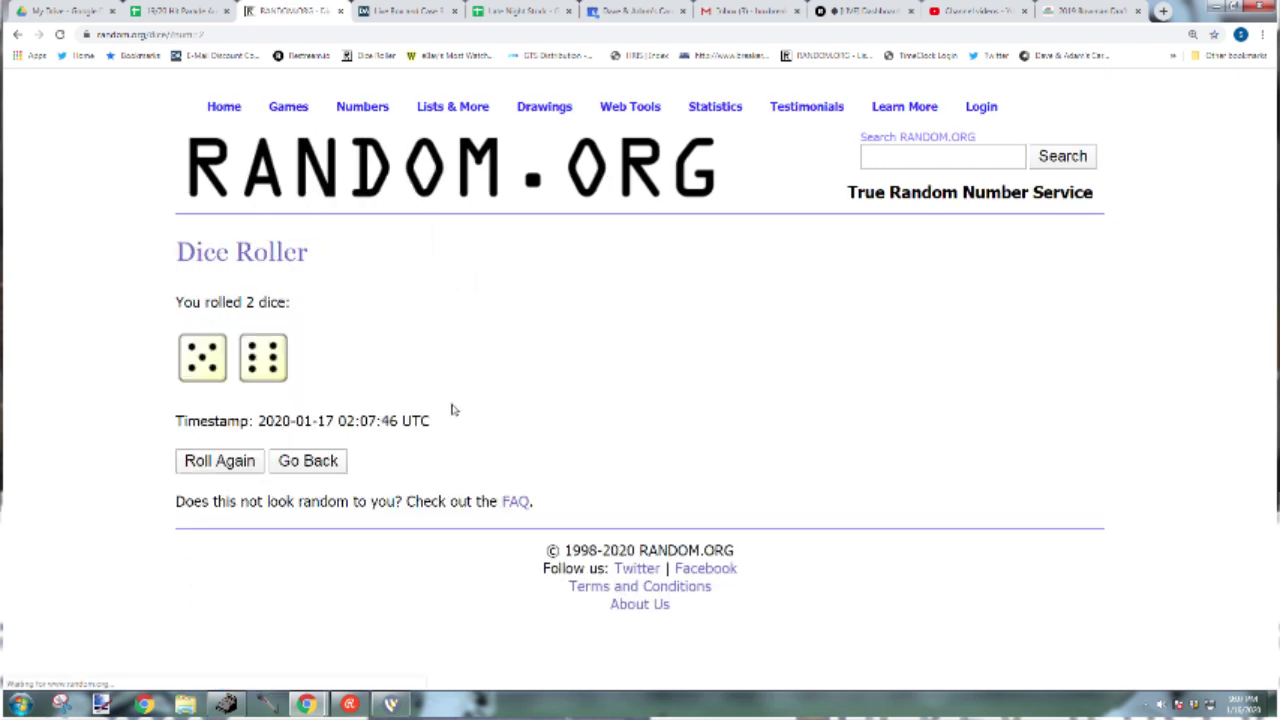
mouse_move(455, 106)
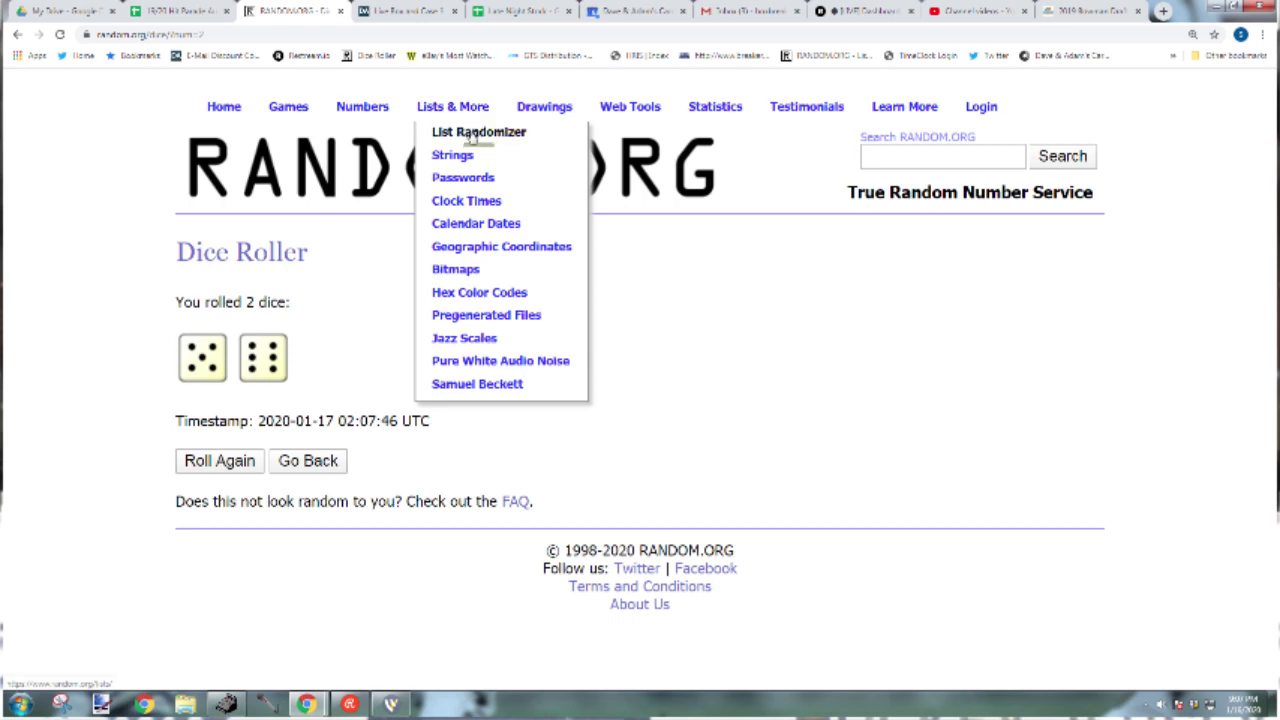
click(472, 135)
scroll(200, 549, down, 3)
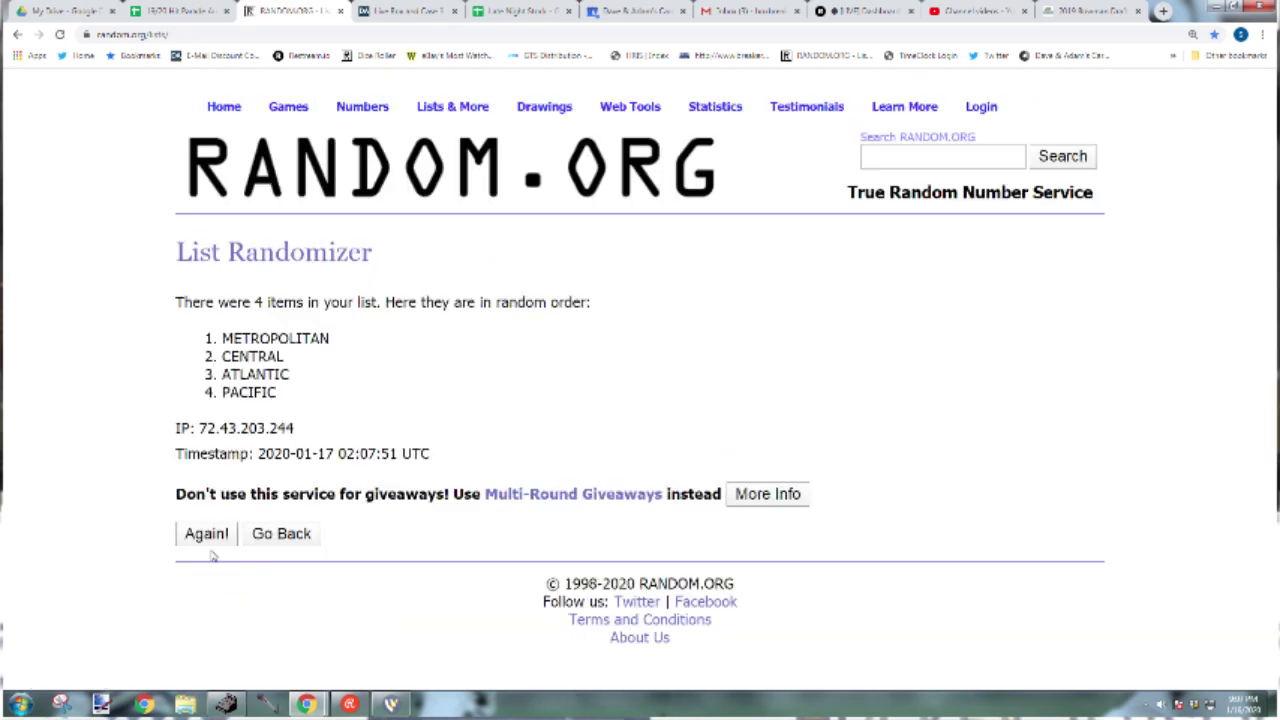
Step: Reshuffle the division list until it reads PACIFIC, METROPOLITAN, CENTRAL, ATLANTIC
click(201, 575)
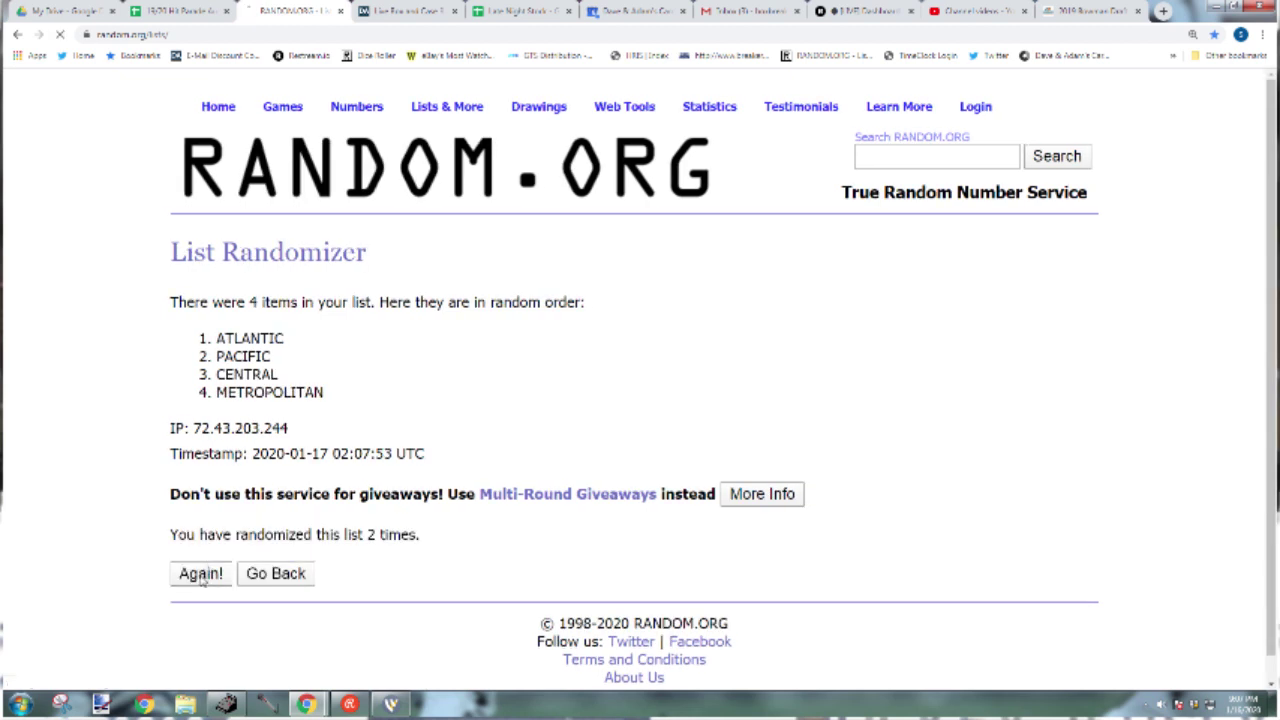
click(201, 575)
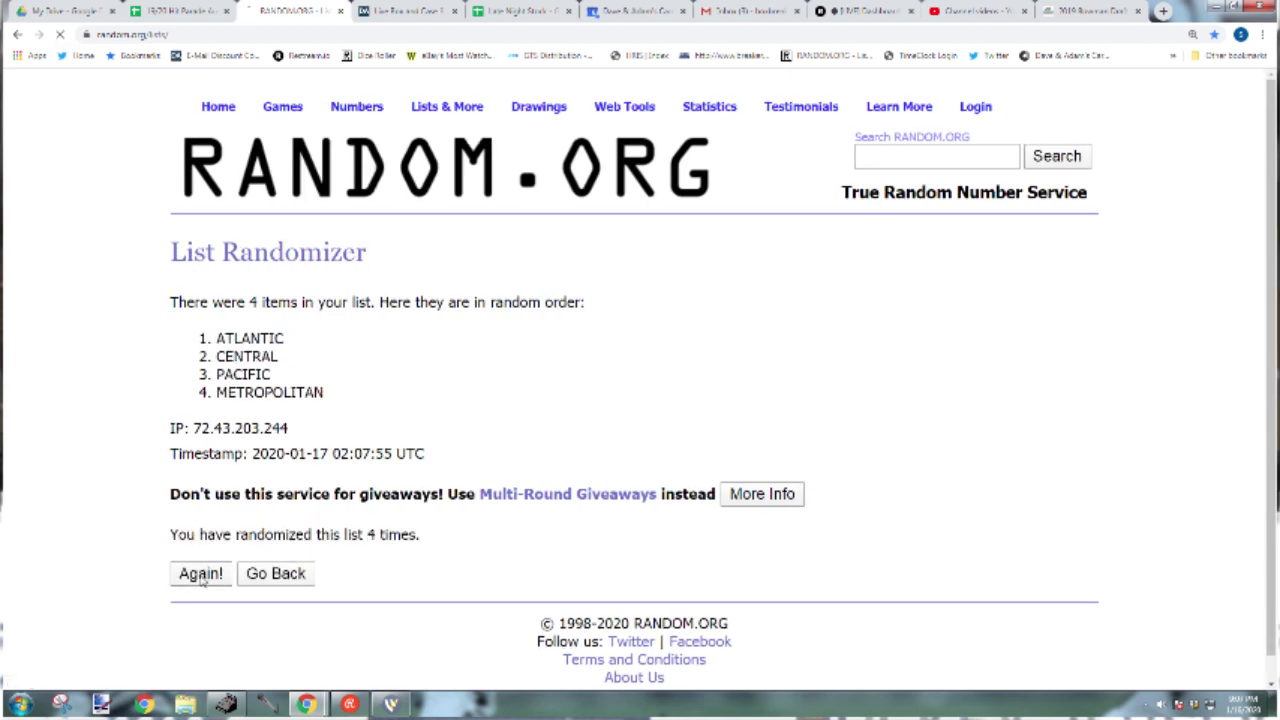
click(201, 575)
click(201, 578)
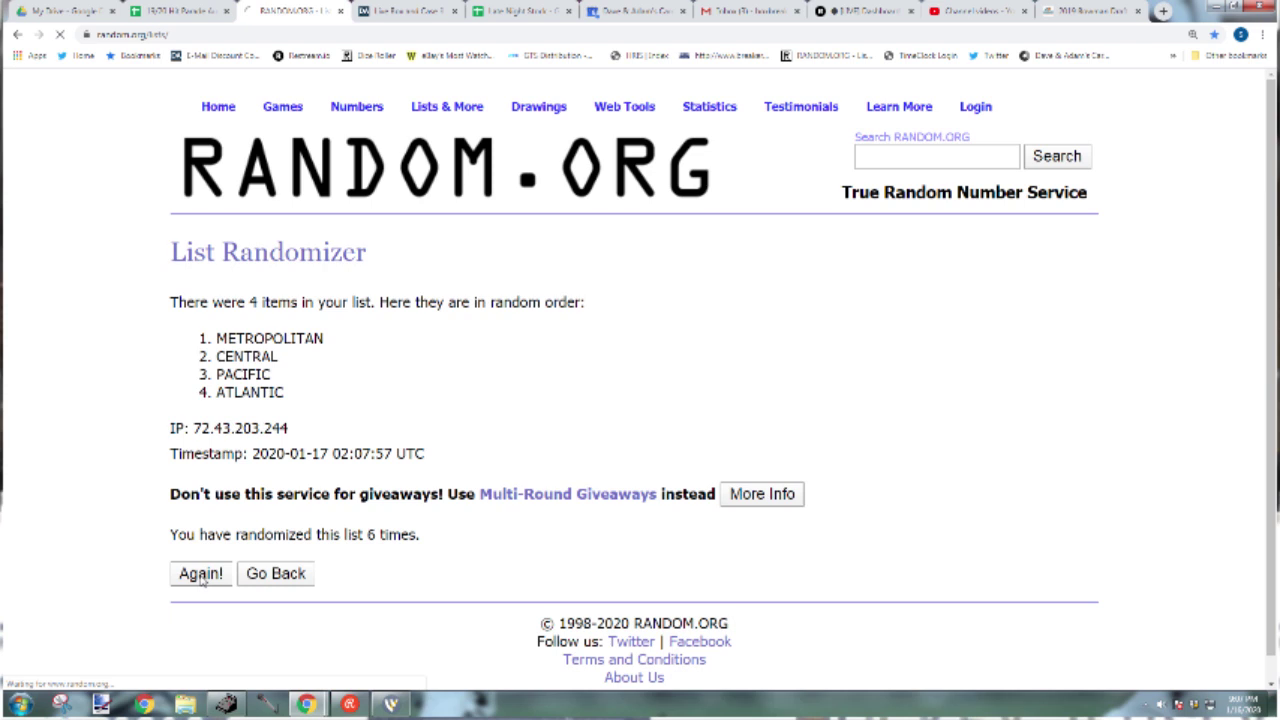
click(201, 578)
click(201, 578)
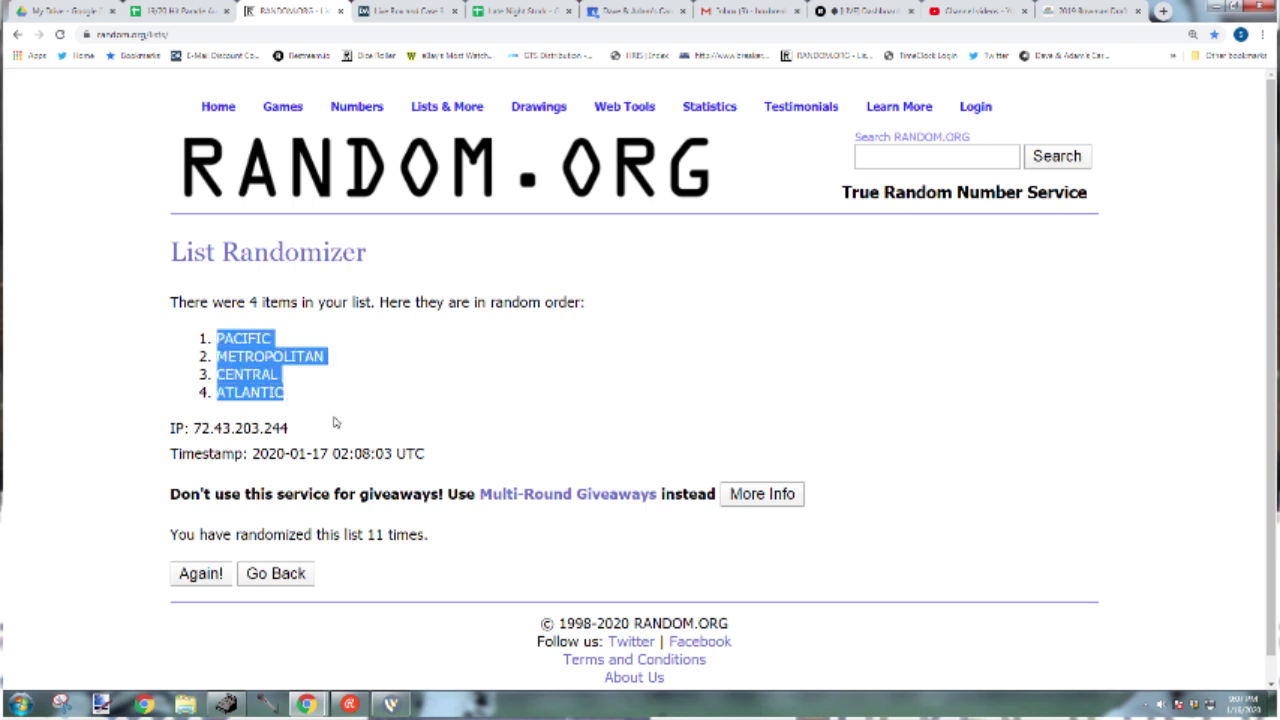
Step: Paste the shuffled divisions into column D and copy the participant names from column B
click(178, 12)
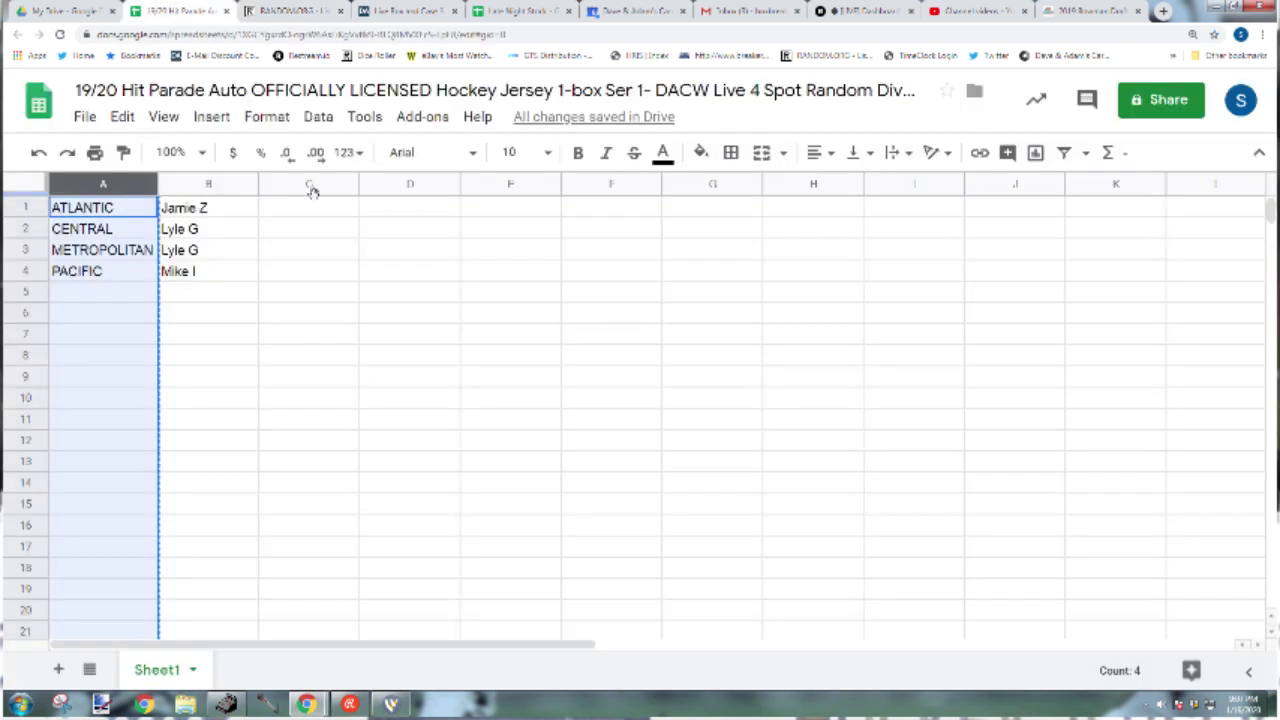
click(392, 189)
key(ctrl+v)
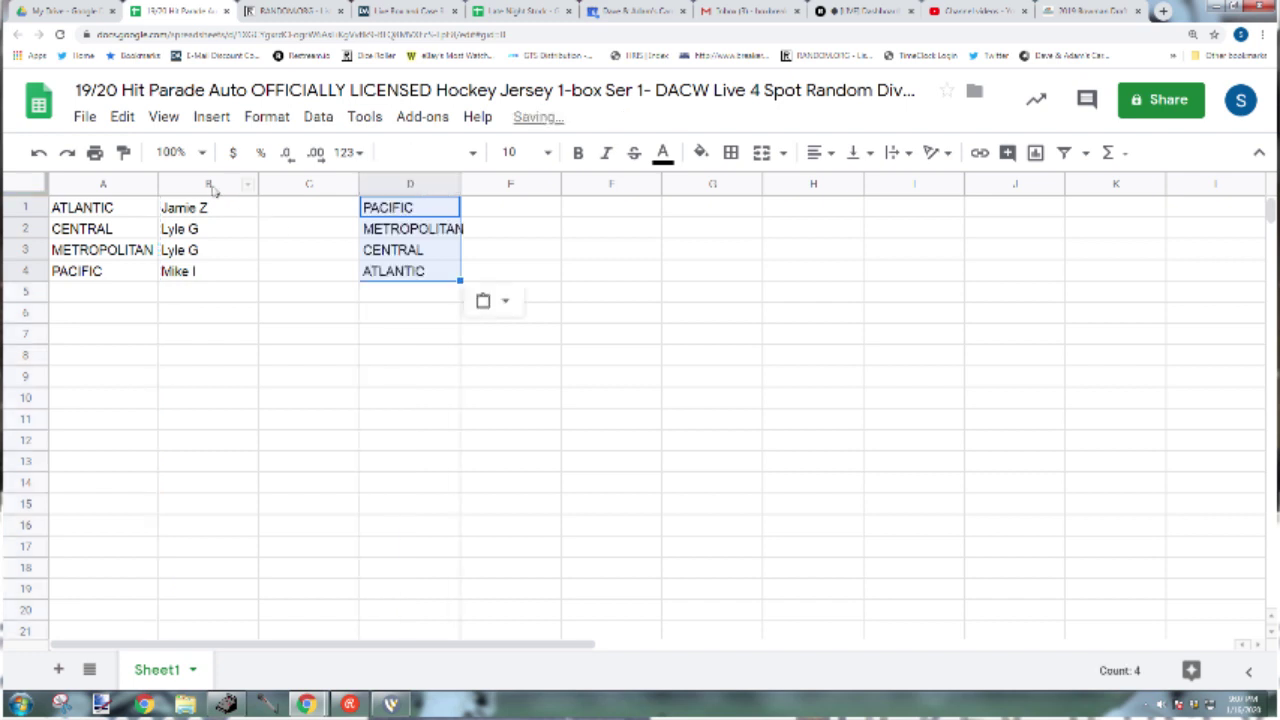
click(210, 186)
key(ctrl+c)
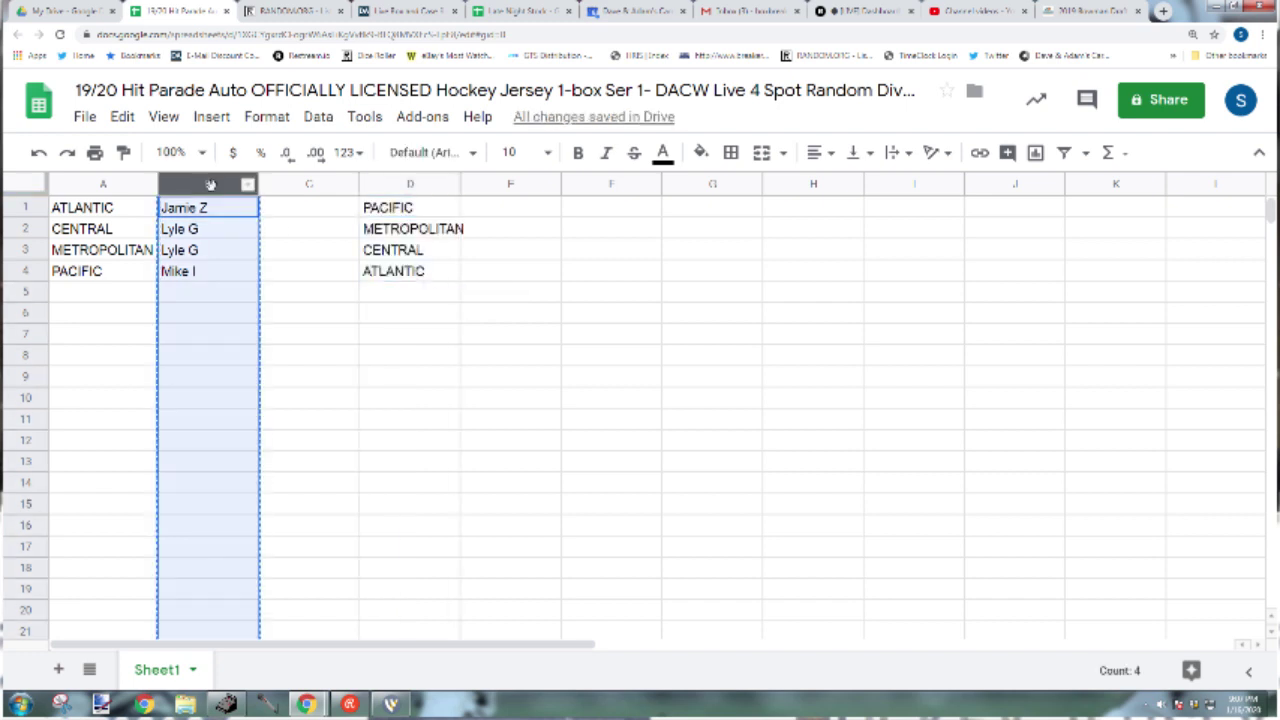
Step: Roll two dice on RANDOM.ORG and open the List Randomizer for the participant names
click(290, 11)
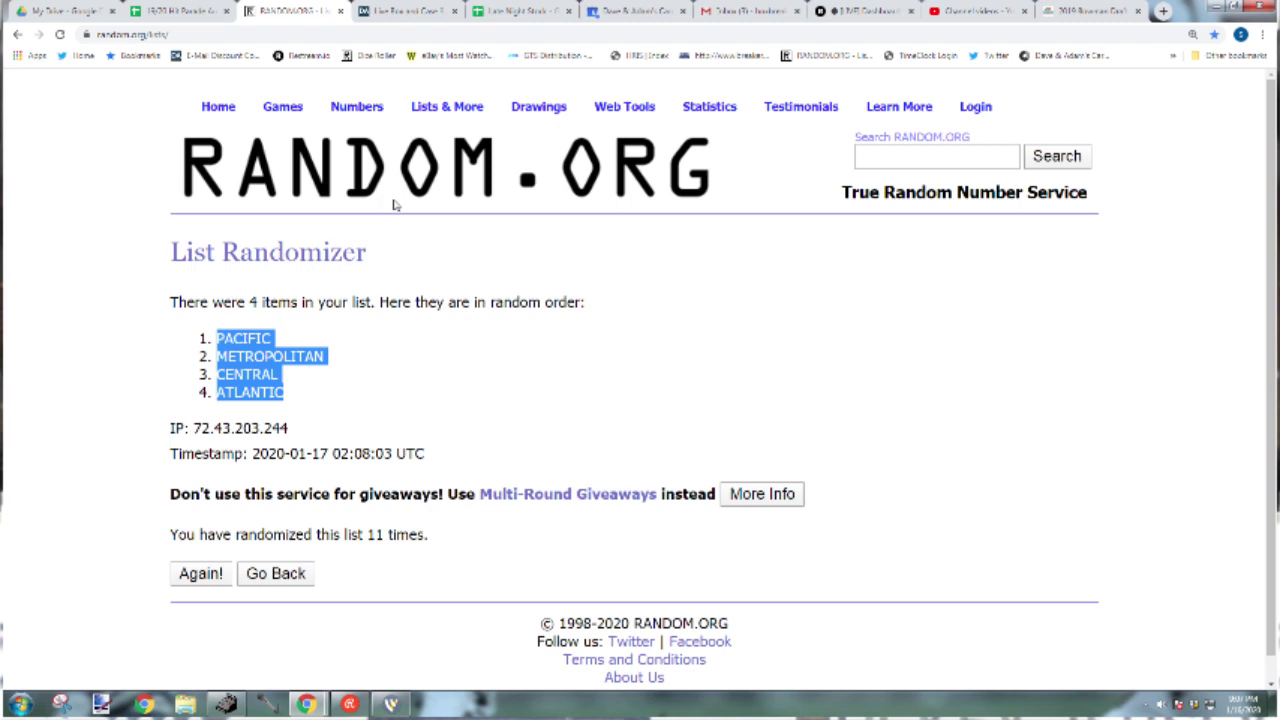
mouse_move(300, 100)
click(300, 200)
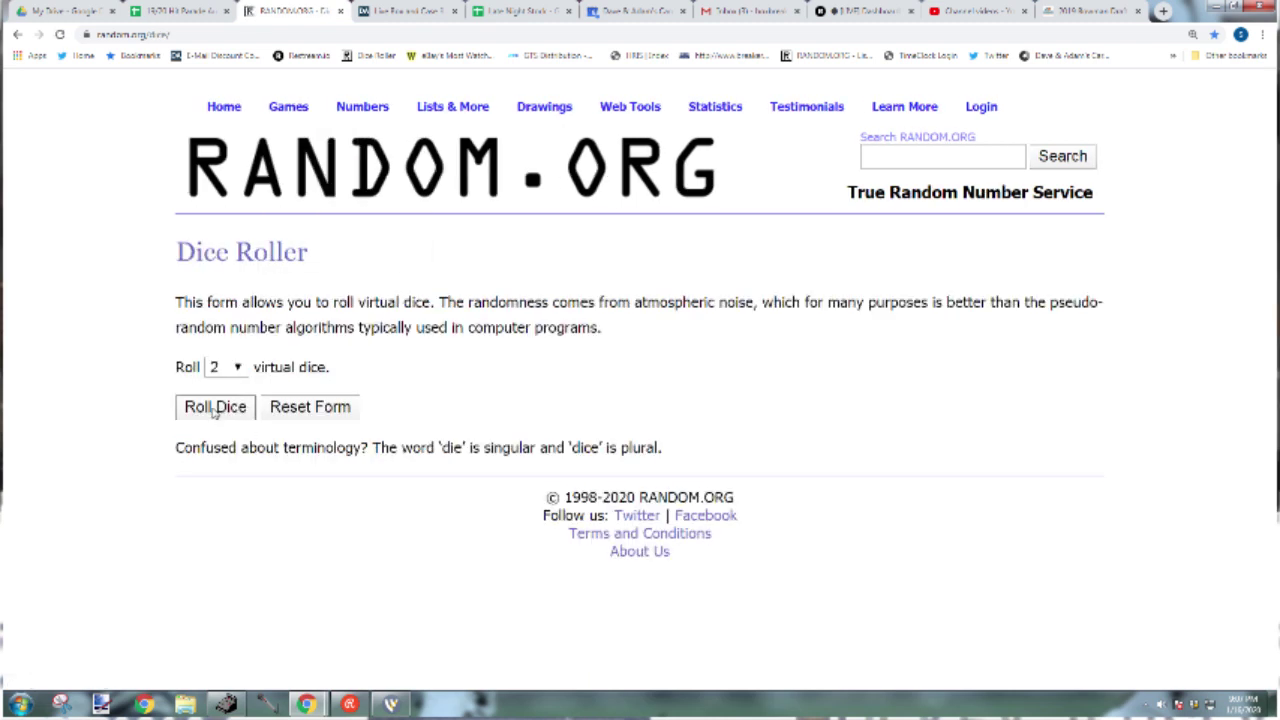
click(213, 409)
mouse_move(380, 110)
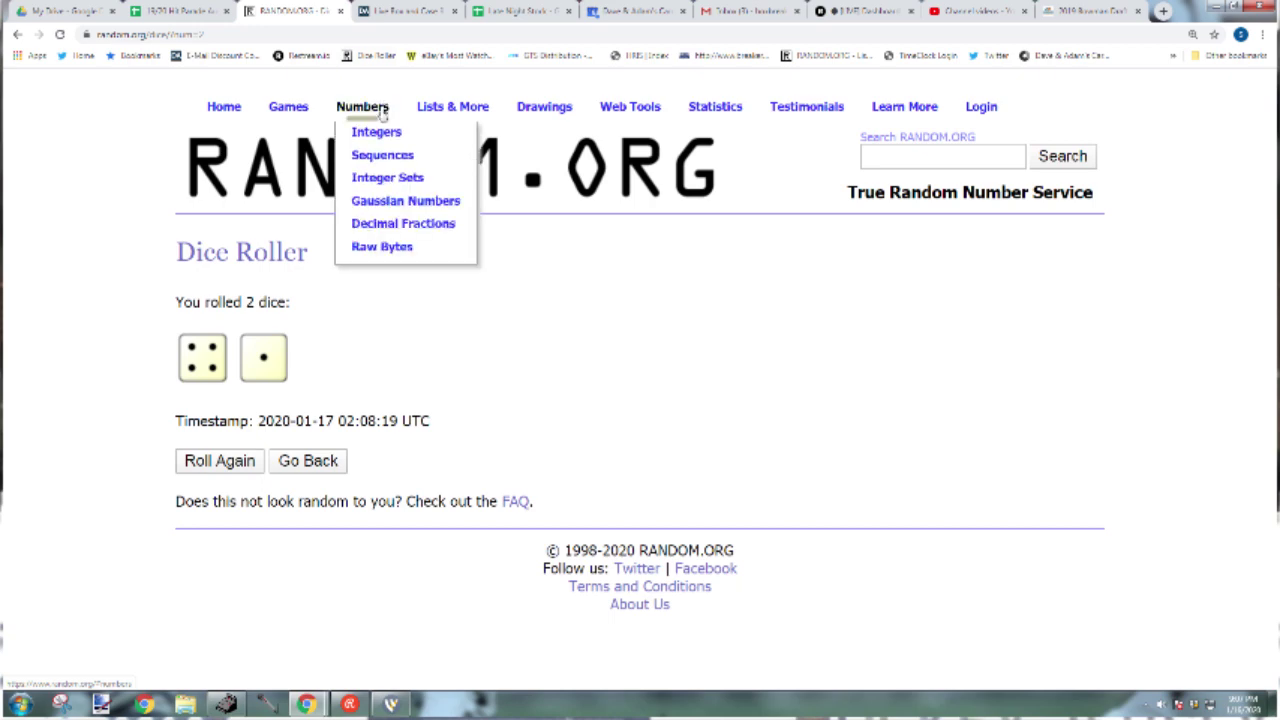
mouse_move(453, 108)
click(478, 131)
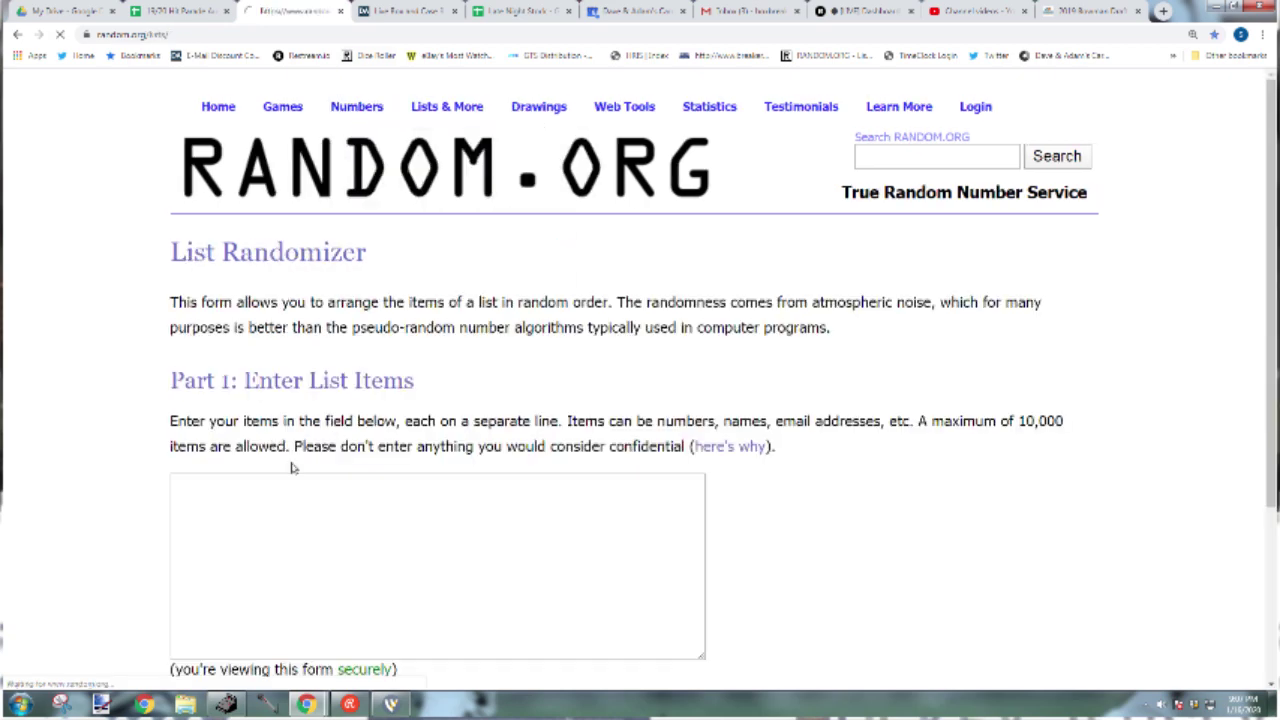
scroll(117, 531, down, 3)
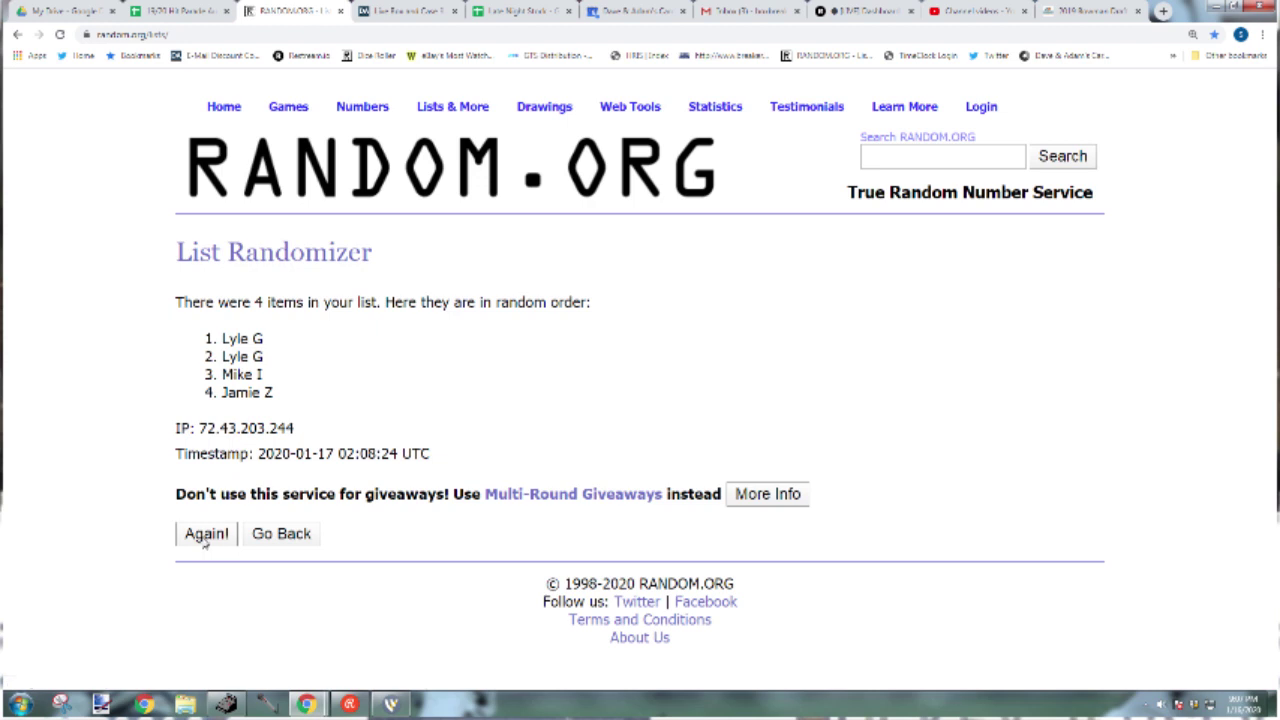
Step: Reshuffle the names list several more times and select the final shuffled order
click(205, 536)
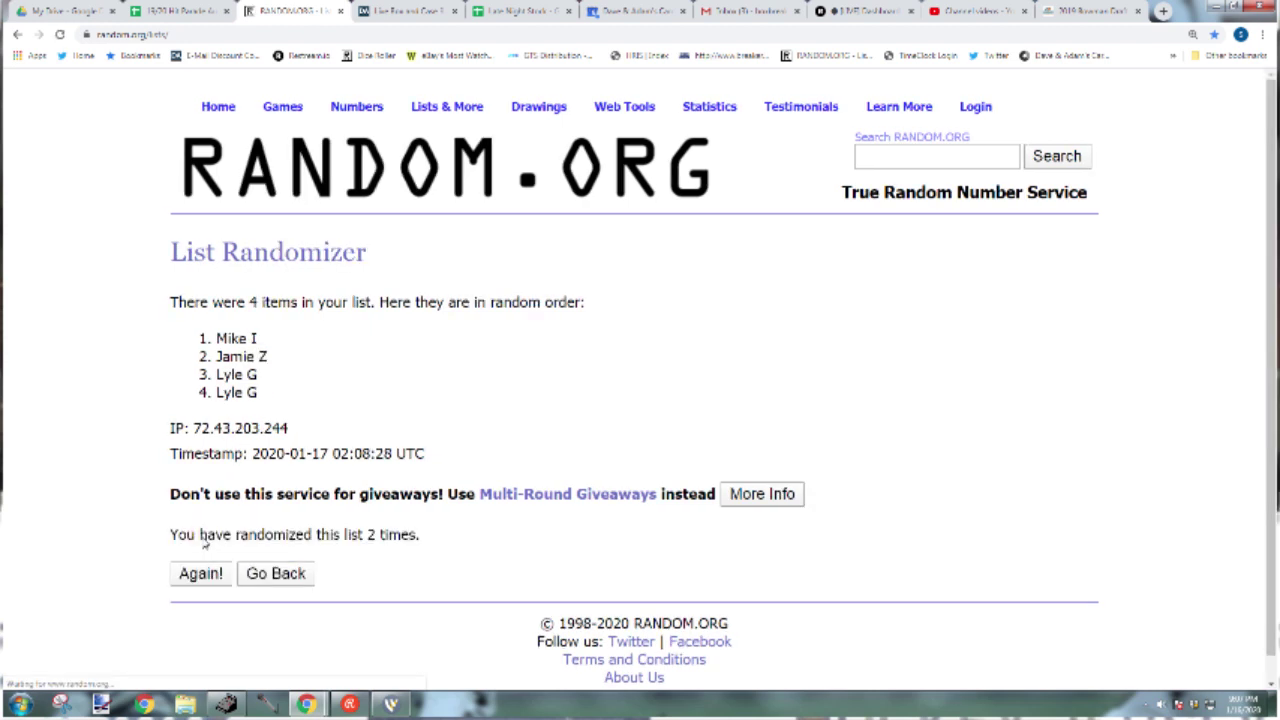
click(201, 568)
click(202, 575)
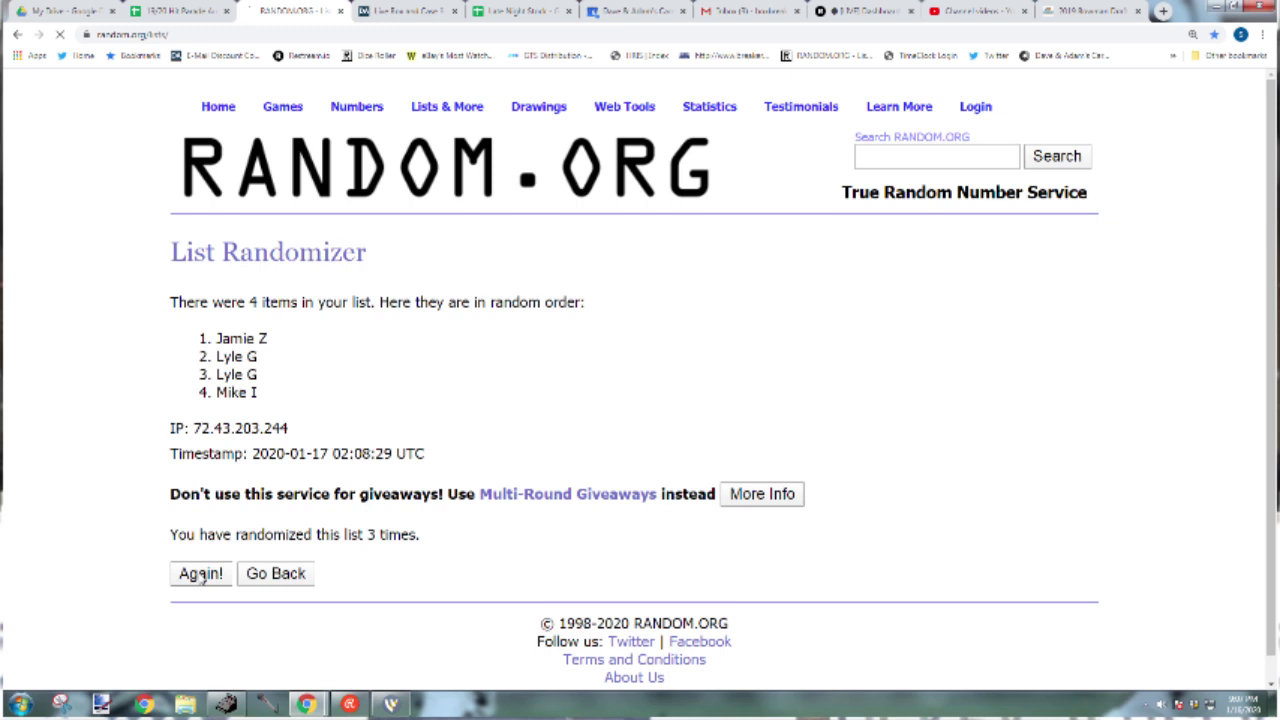
click(200, 574)
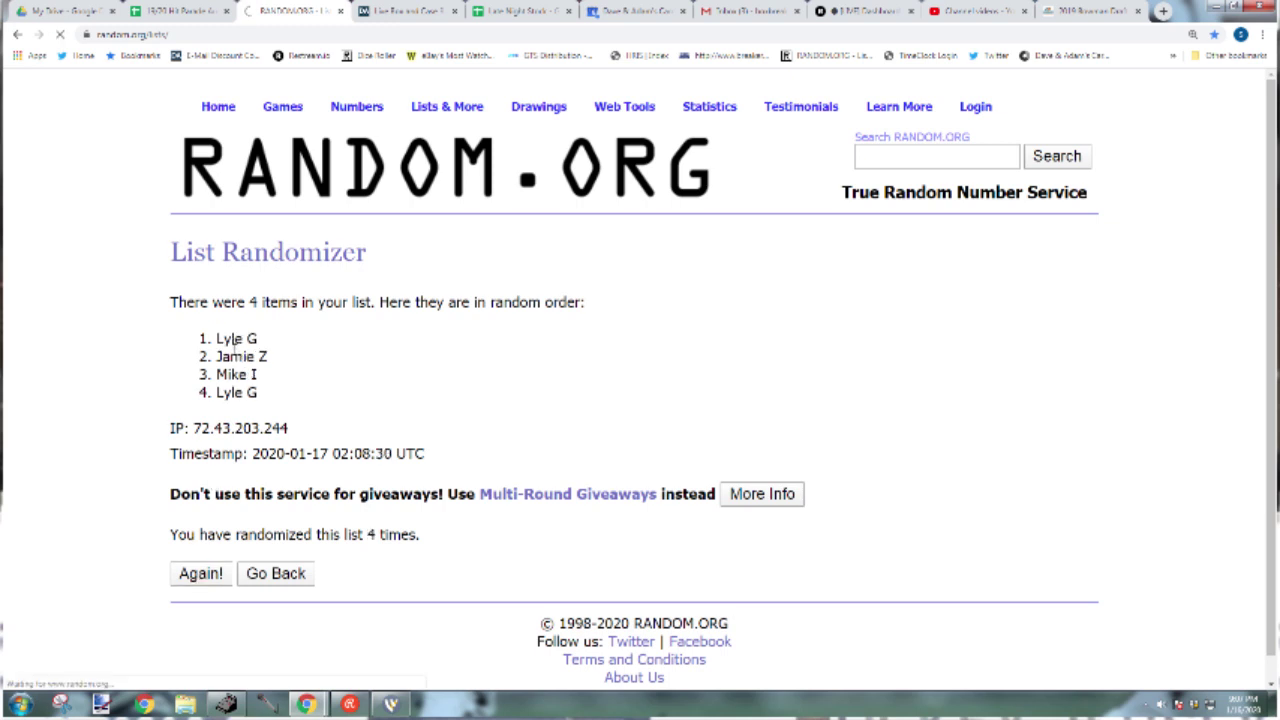
mouse_move(218, 338)
mouse_down()
mouse_move(258, 348)
mouse_move(255, 400)
mouse_move(266, 404)
mouse_up()
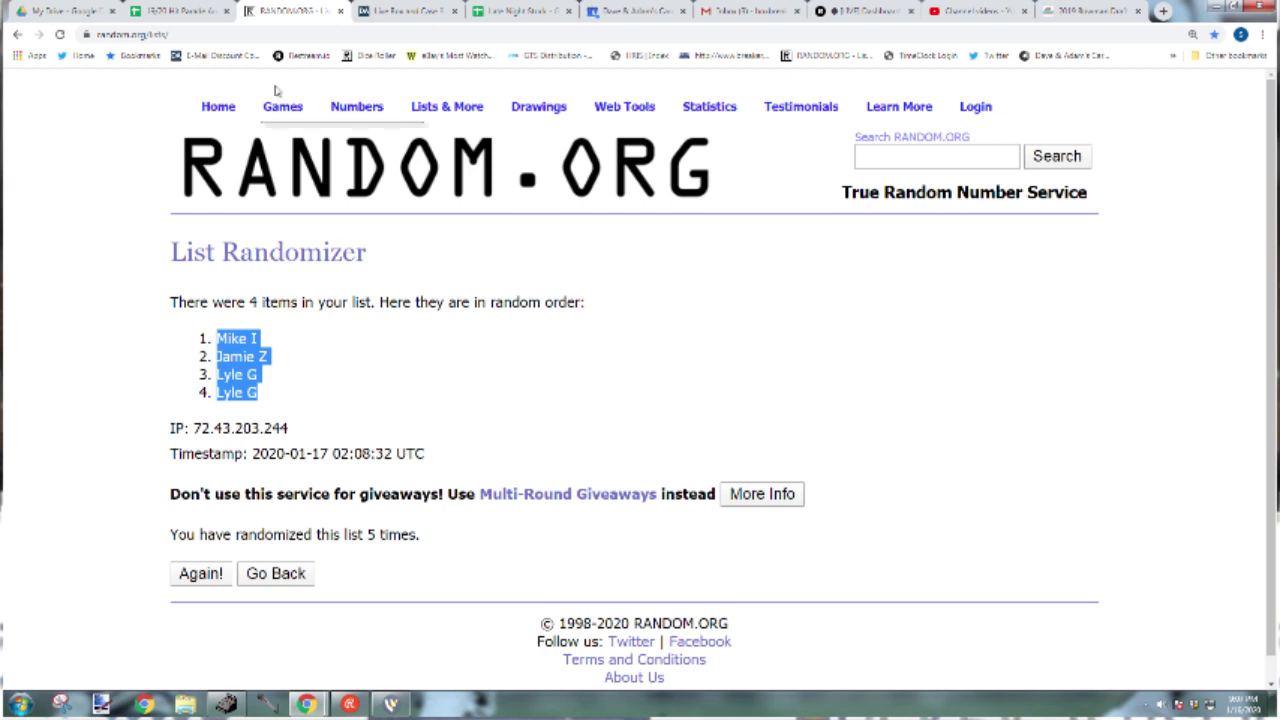
click(188, 14)
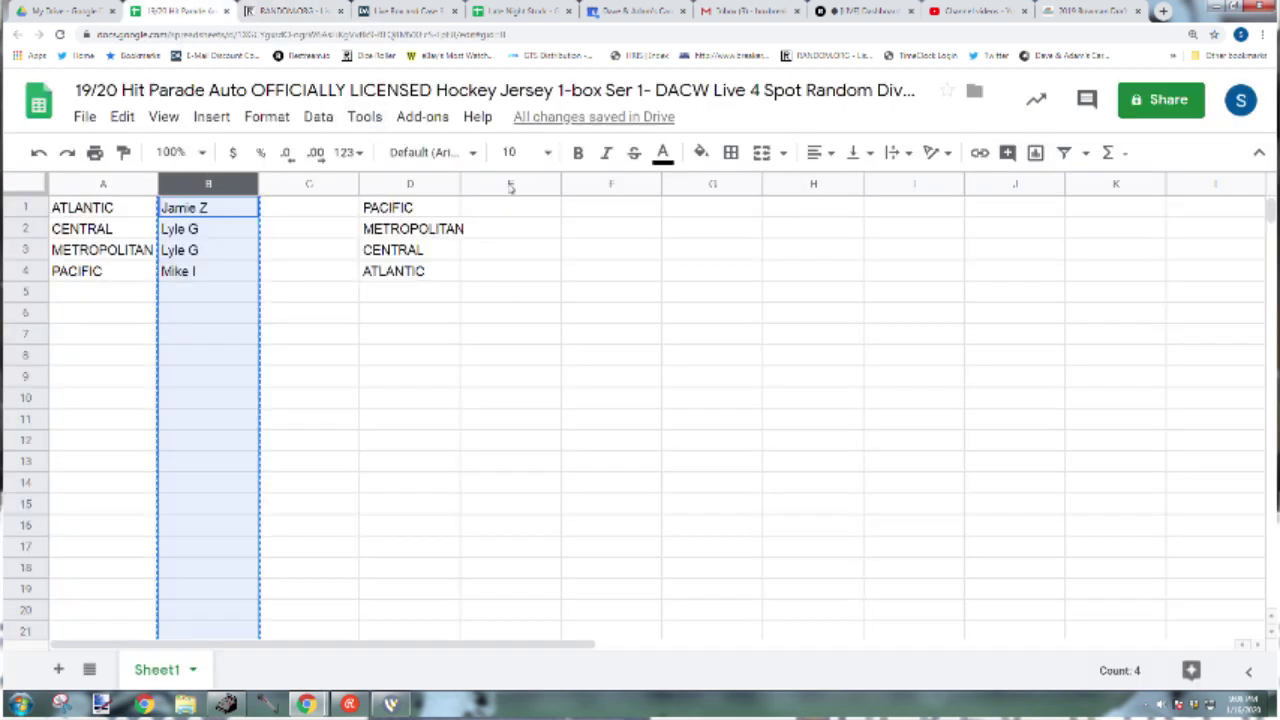
Step: Paste the shuffled participant names into column E, beside the divisions in column D
click(510, 185)
key(ctrl+v)
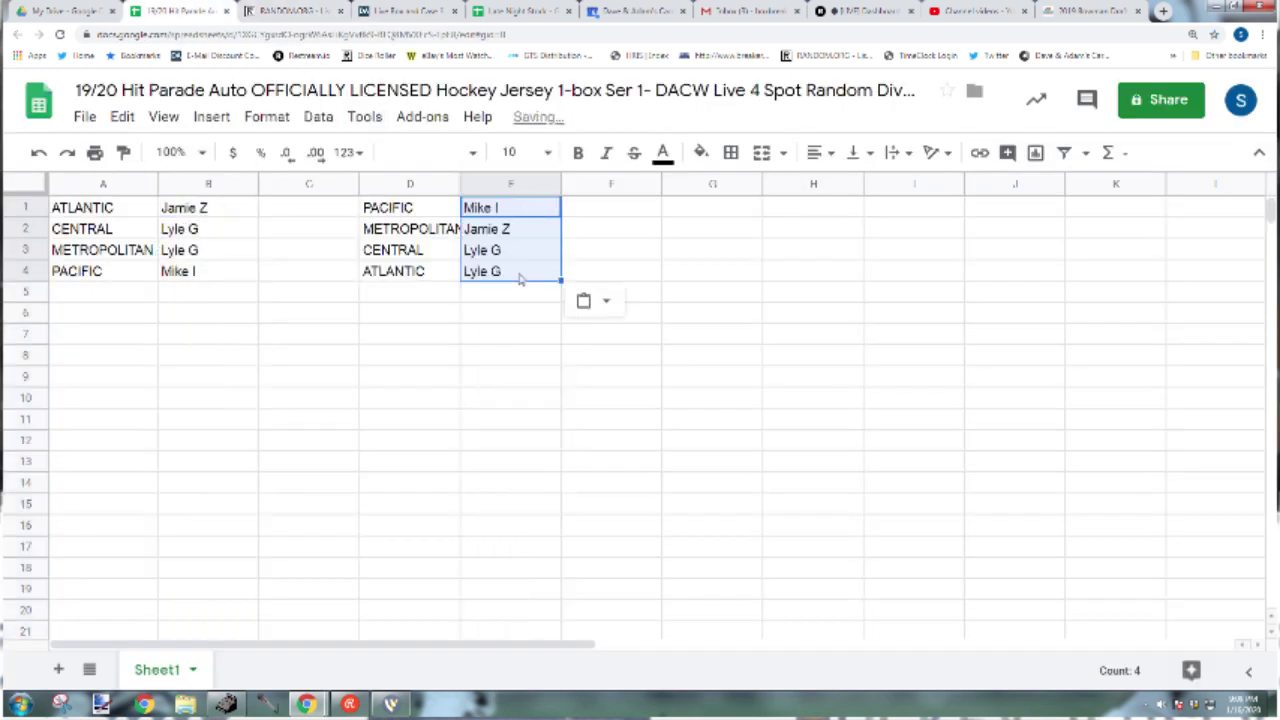